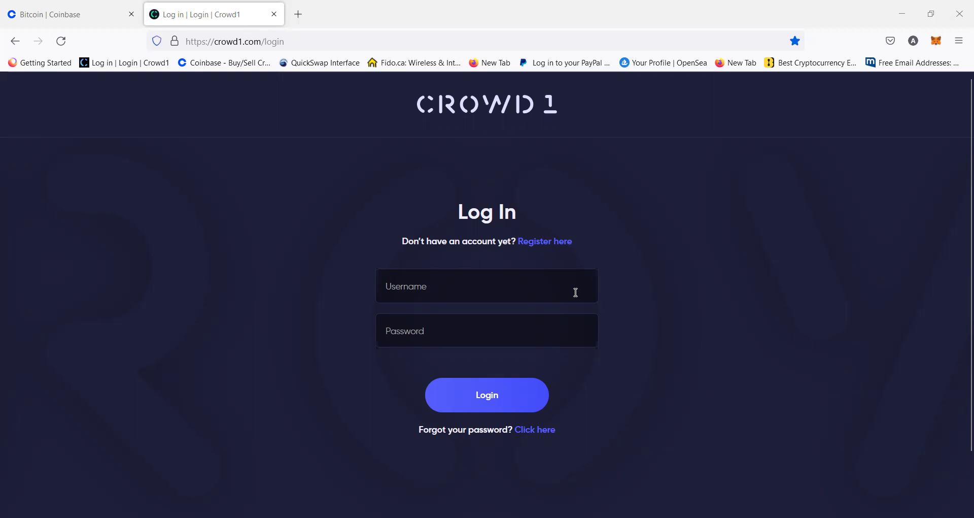
Log in to Crowd1 with the account username and password
{"action": "left_click", "coordinate": [575, 292]}
{"action": "type", "text": "APA"}
{"action": "key", "text": "BackSpace"}
{"action": "type", "text": "RAAPPLE8"}
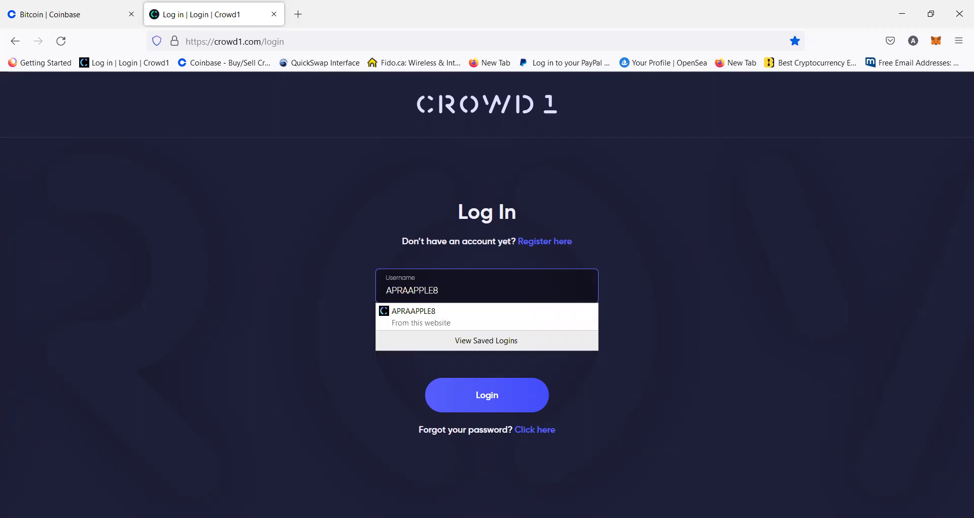
{"action": "left_click", "coordinate": [663, 321]}
{"action": "left_click", "coordinate": [528, 342]}
{"action": "type", "text": "•••••••••••"}
{"action": "key", "text": "Return"}
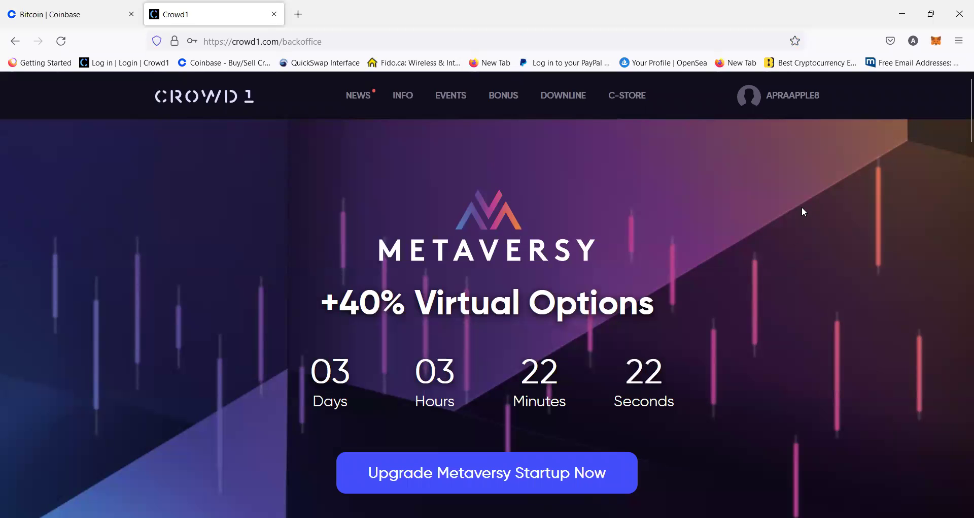
Open Gift Codes from the account menu and browse to the Metaversy packages, Startup to Unicorn
{"action": "mouse_move", "coordinate": [799, 99]}
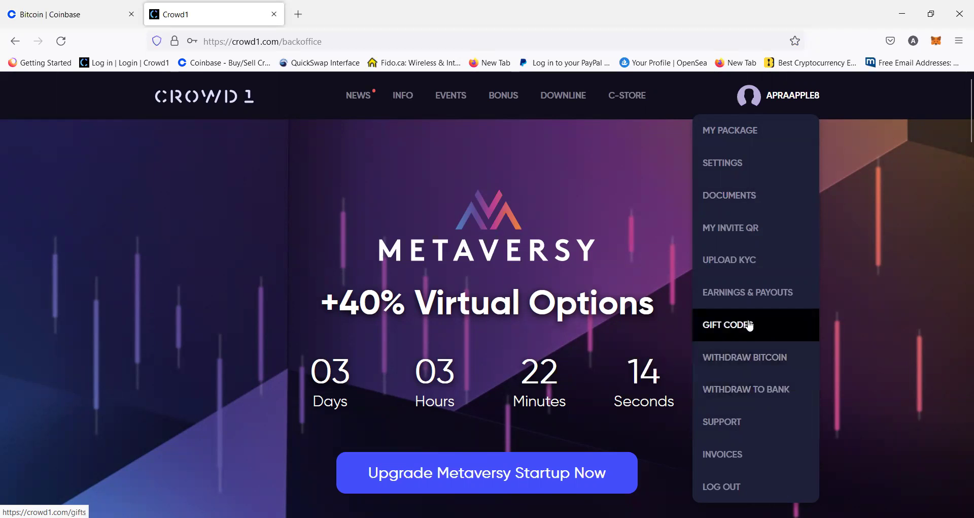
{"action": "left_click", "coordinate": [750, 326]}
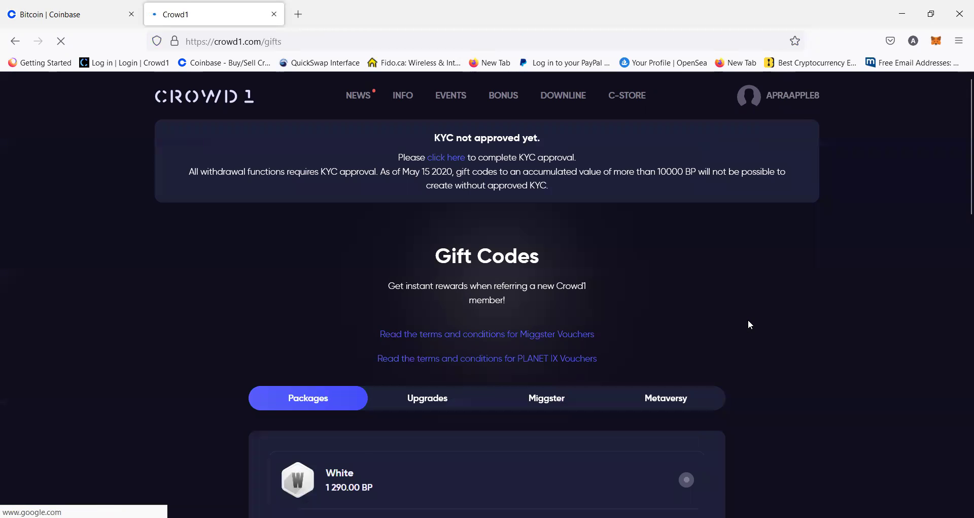
{"action": "left_click_drag", "start_coordinate": [959, 139], "coordinate": [933, 215]}
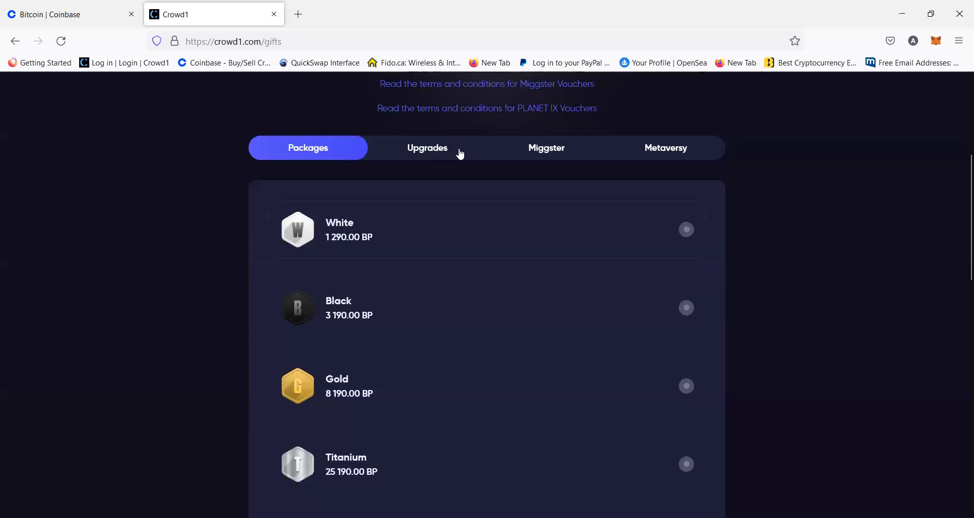
{"action": "left_click", "coordinate": [445, 154]}
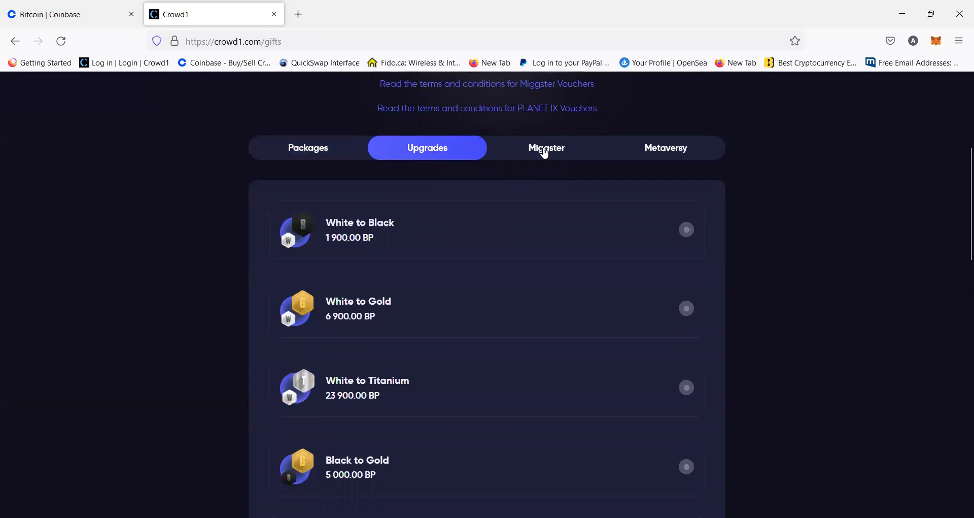
{"action": "left_click", "coordinate": [546, 153]}
{"action": "left_click", "coordinate": [672, 158]}
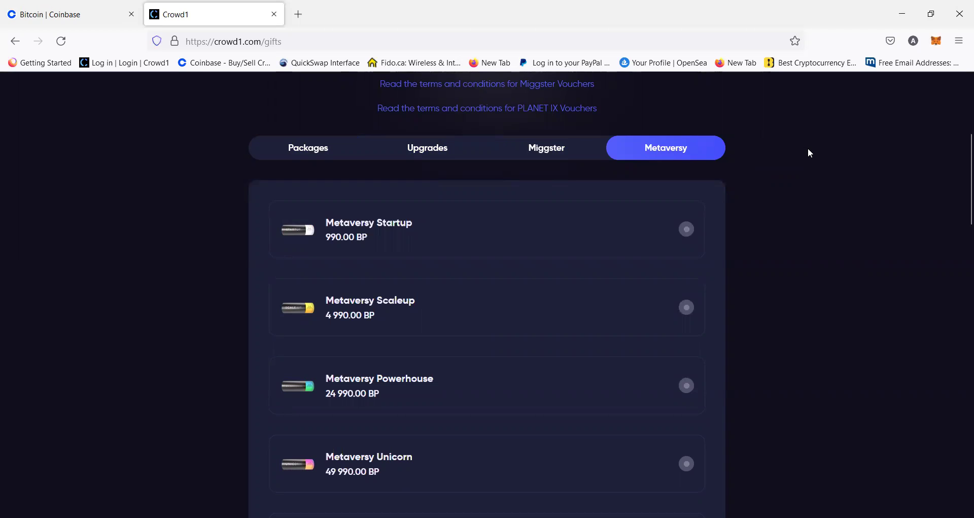
{"action": "scroll", "coordinate": [959, 163], "scroll_direction": "down", "scroll_amount": 4}
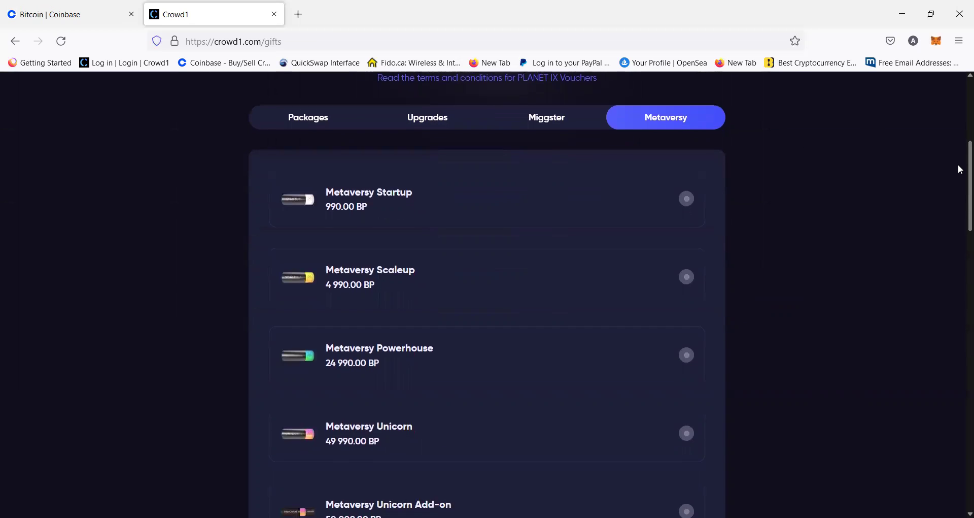
{"action": "left_click_drag", "start_coordinate": [961, 207], "coordinate": [959, 159]}
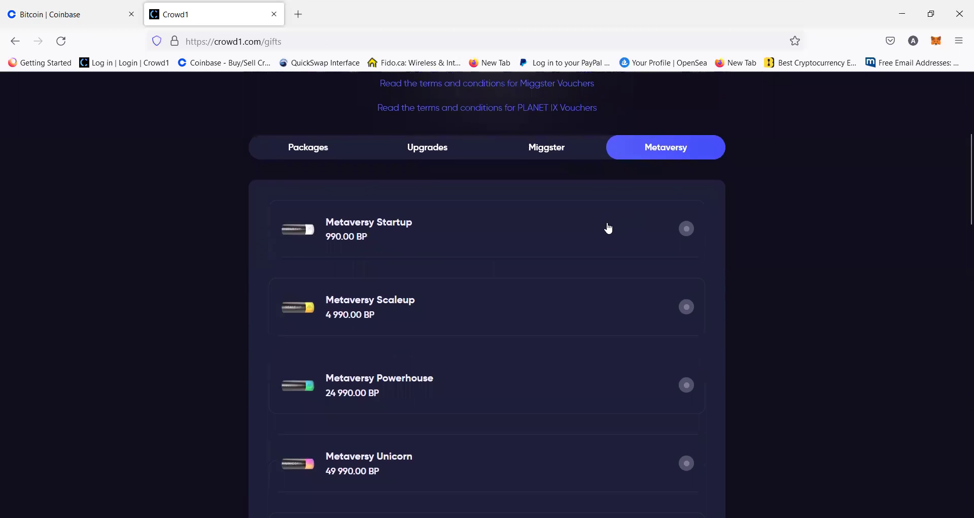
Buy one Metaversy Startup gift code for 990 BP, paying with Bitcoin
{"action": "left_click", "coordinate": [633, 225]}
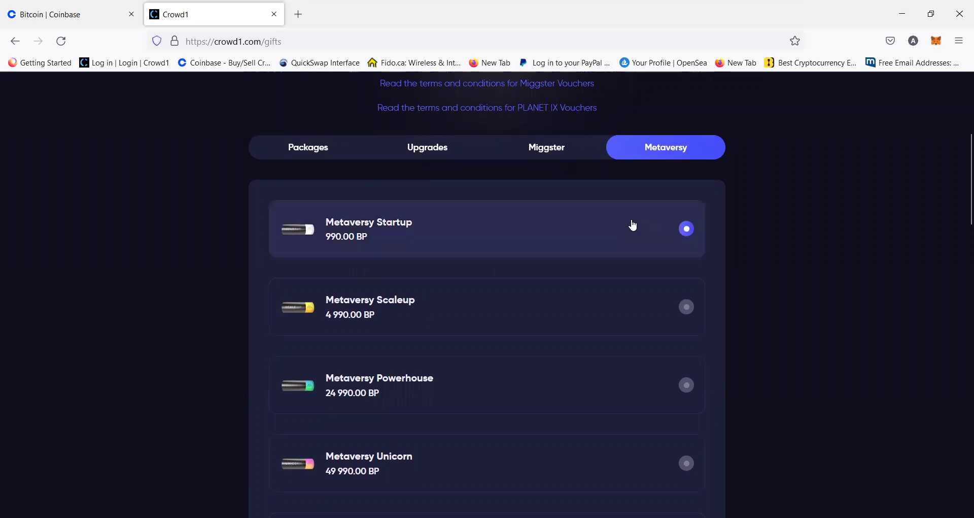
{"action": "left_click_drag", "start_coordinate": [959, 148], "coordinate": [950, 322]}
{"action": "left_click", "coordinate": [390, 311]}
{"action": "left_click", "coordinate": [326, 374]}
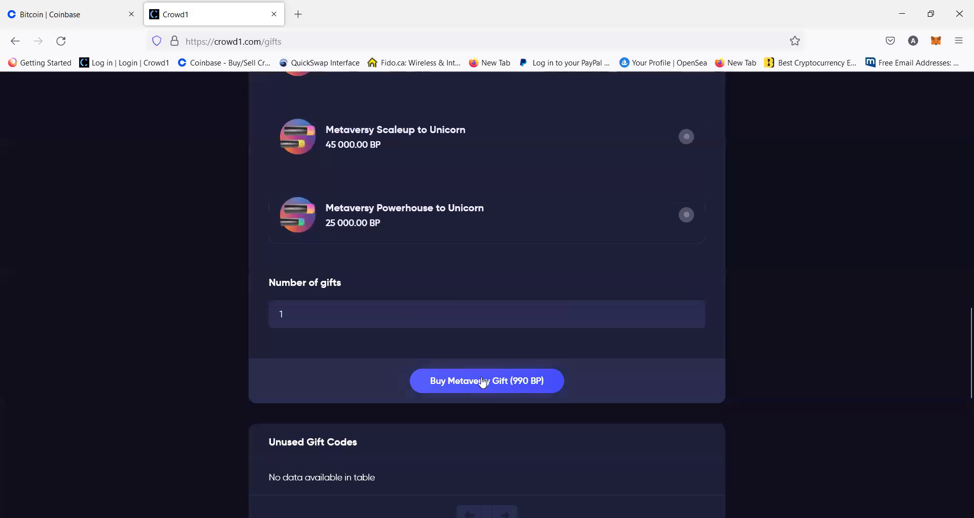
{"action": "left_click", "coordinate": [483, 381]}
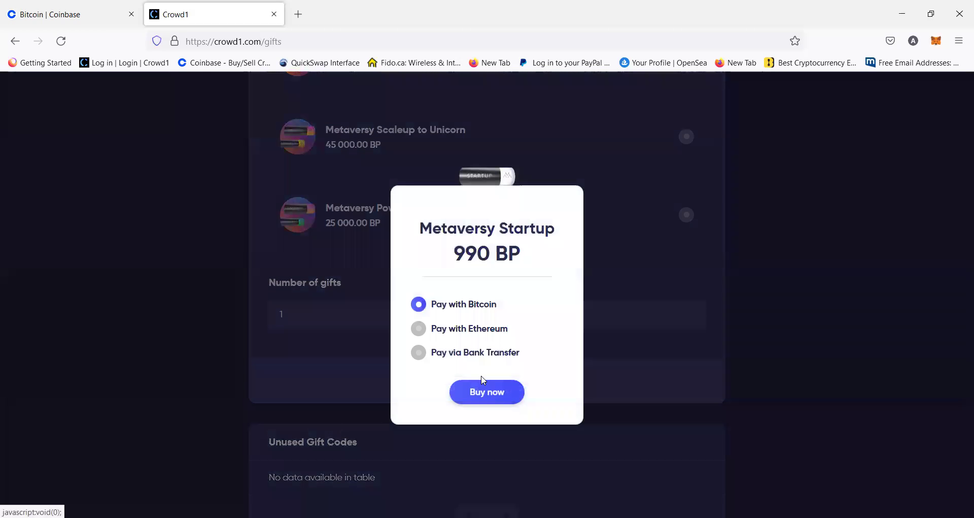
{"action": "left_click", "coordinate": [487, 392]}
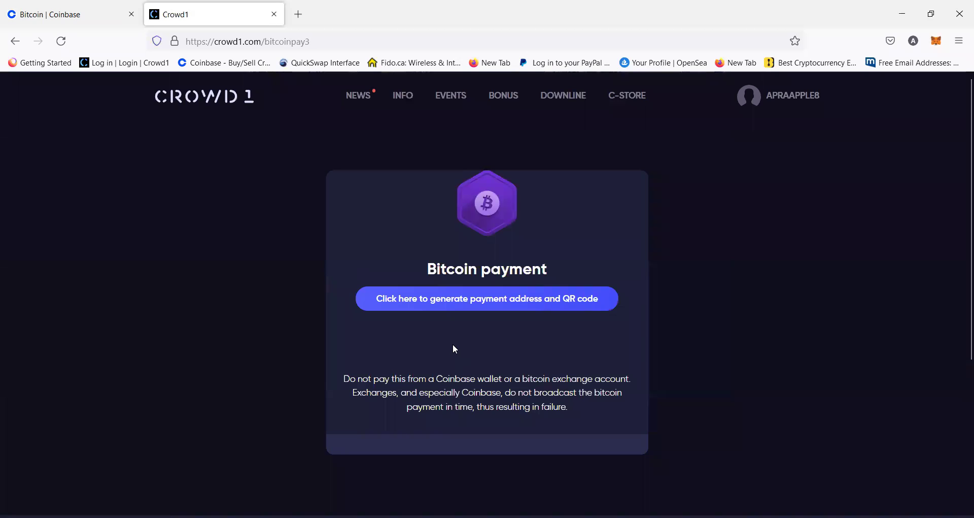
Generate the Bitcoin payment address and QR code, then select the 0.0048 BTC amount to copy
{"action": "left_click", "coordinate": [447, 308]}
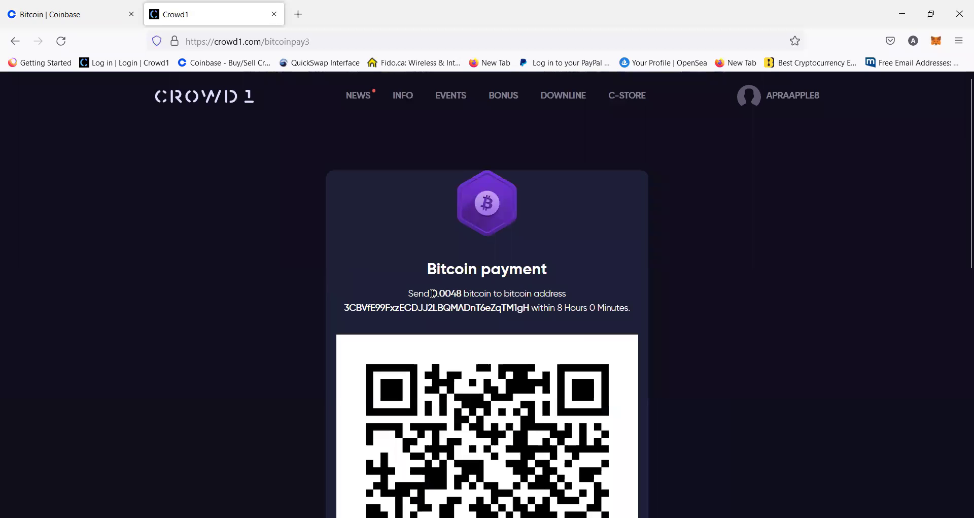
{"action": "left_click_drag", "start_coordinate": [433, 293], "coordinate": [465, 293]}
{"action": "left_click", "coordinate": [358, 304]}
{"action": "left_click_drag", "start_coordinate": [354, 308], "coordinate": [532, 310]}
{"action": "left_click", "coordinate": [451, 327]}
{"action": "left_click_drag", "start_coordinate": [433, 293], "coordinate": [464, 292]}
{"action": "key", "text": "ctrl+c"}
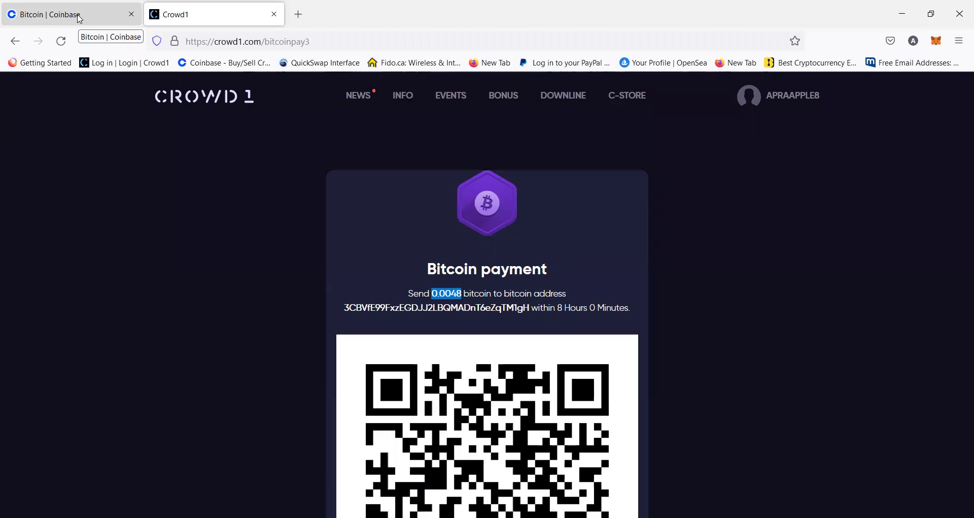
In Coinbase, open the Send form and paste 0.0048 as the amount in BTC
{"action": "left_click", "coordinate": [80, 18]}
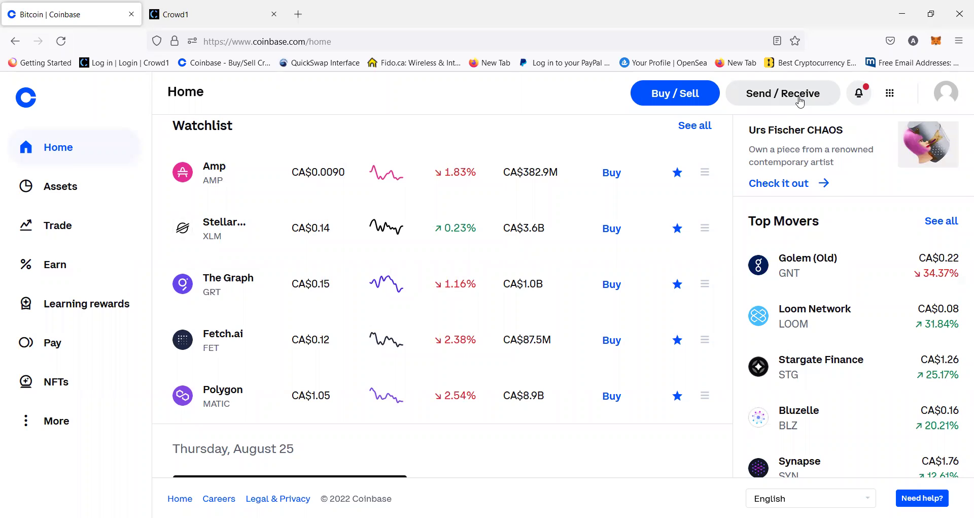
{"action": "left_click", "coordinate": [799, 102]}
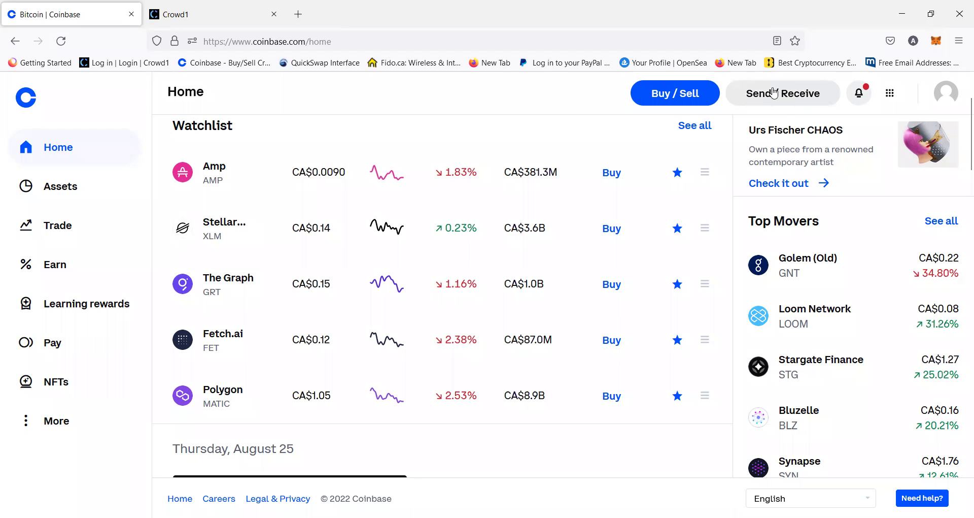
{"action": "left_click", "coordinate": [774, 93]}
{"action": "left_click", "coordinate": [770, 102]}
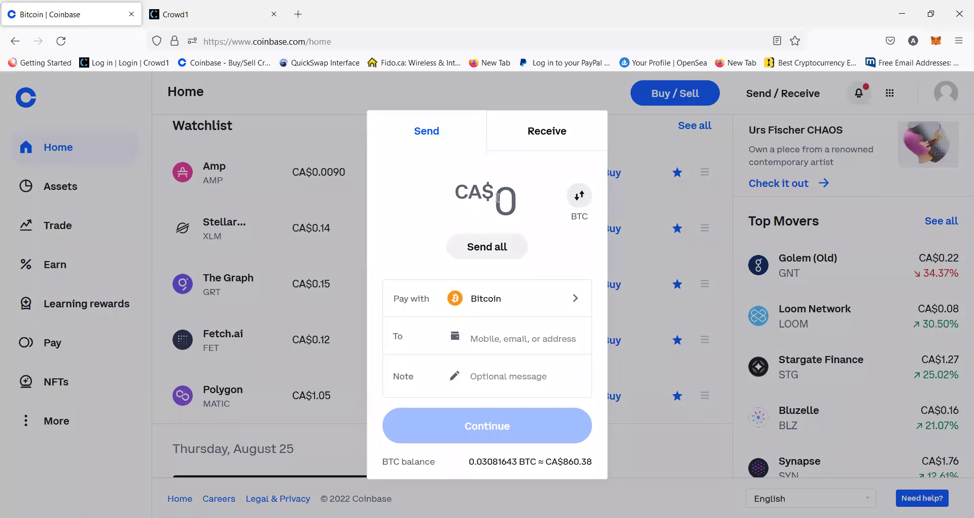
{"action": "left_click", "coordinate": [581, 202]}
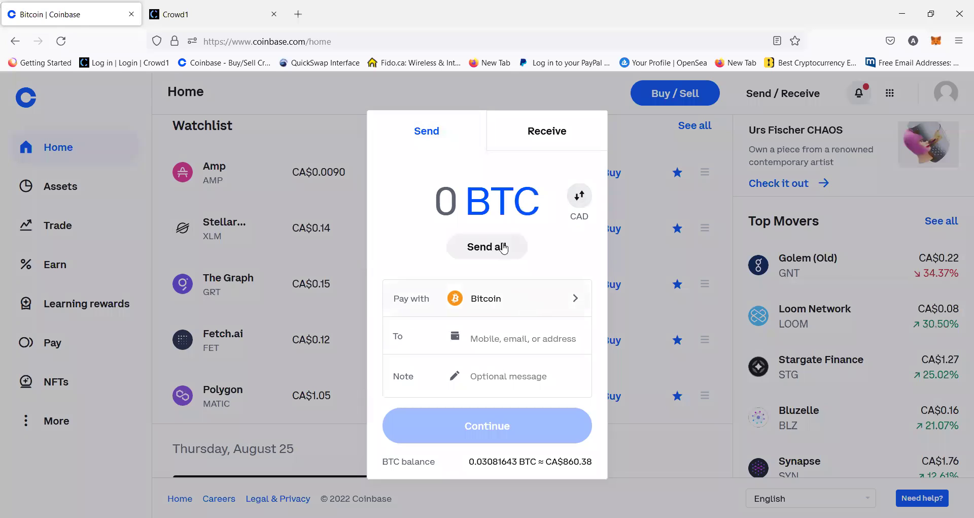
{"action": "key", "text": "ctrl+v"}
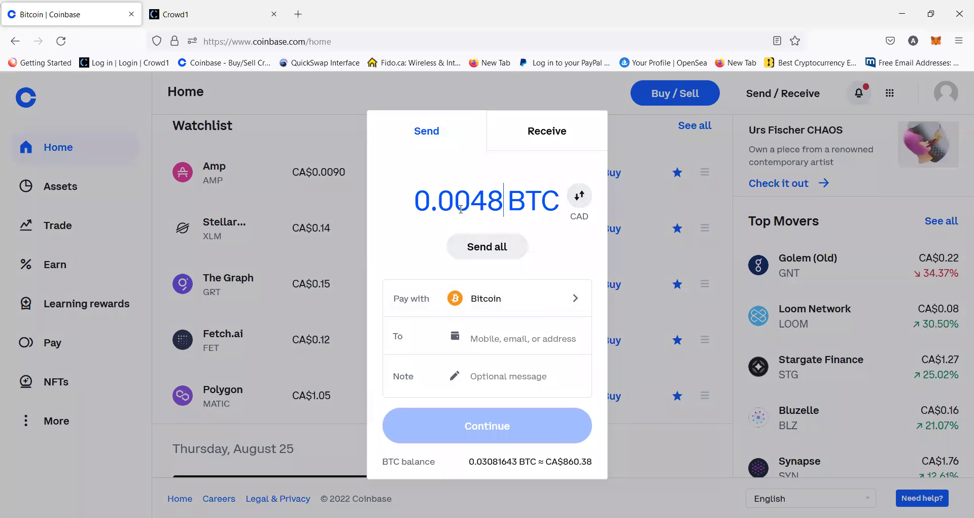
Copy the Bitcoin payment address from the Crowd1 page and return to the Coinbase Send form
{"action": "left_click", "coordinate": [488, 334]}
{"action": "left_click", "coordinate": [241, 26]}
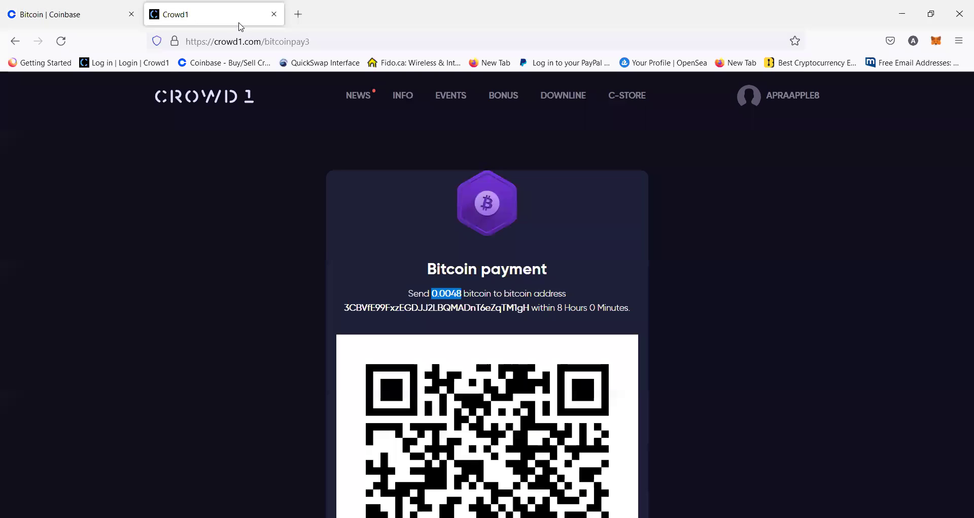
{"action": "left_click_drag", "start_coordinate": [347, 309], "coordinate": [531, 308]}
{"action": "key", "text": "ctrl+c"}
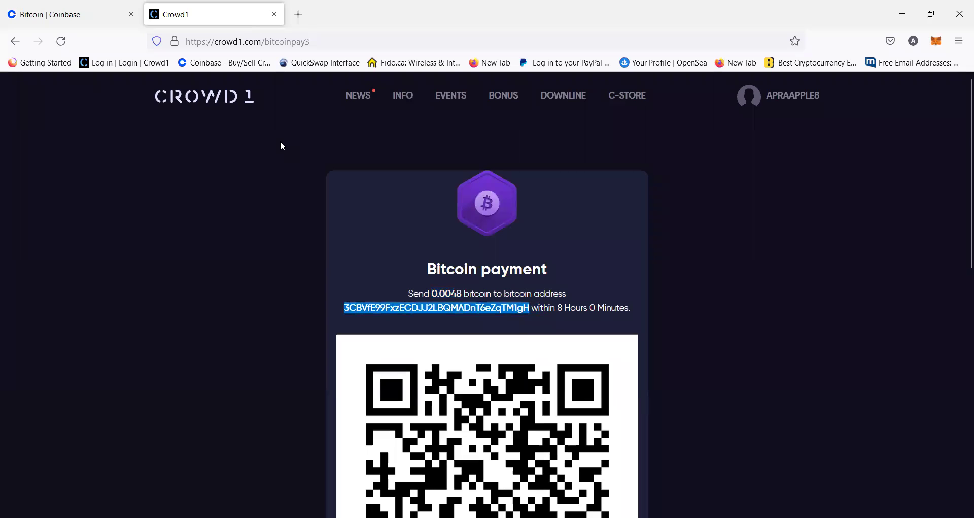
{"action": "left_click", "coordinate": [104, 15]}
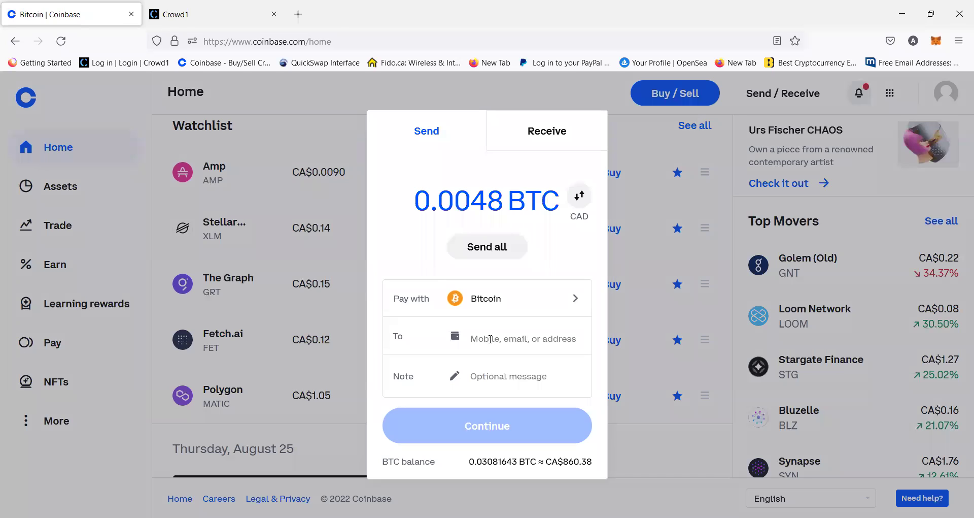
Paste the payment address into the To field, check it, then delete it
{"action": "left_click", "coordinate": [490, 339]}
{"action": "key", "text": "ctrl+v"}
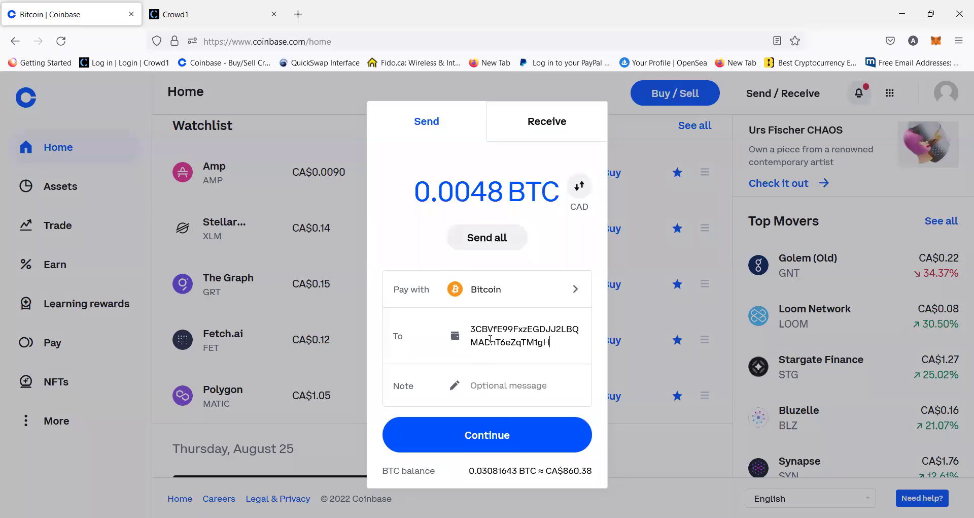
{"action": "double_click", "coordinate": [533, 335]}
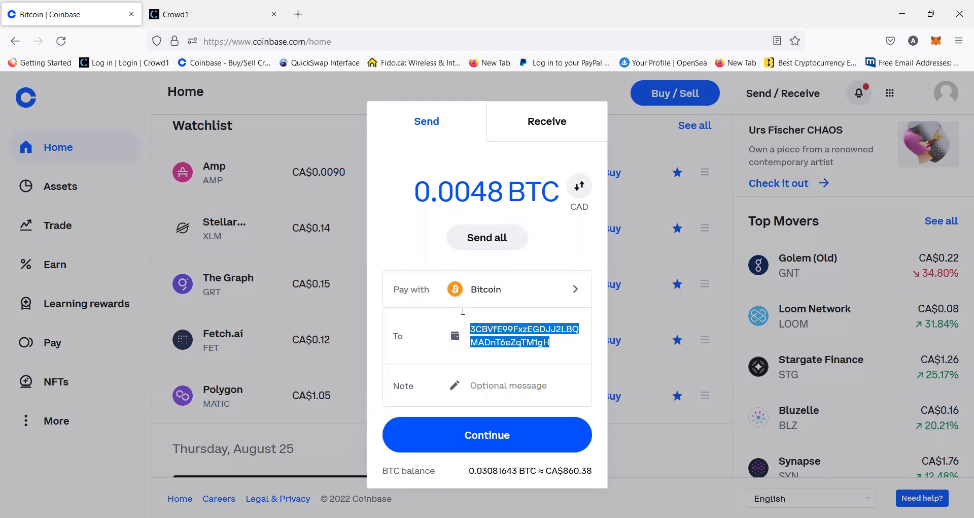
{"action": "key", "text": "BackSpace"}
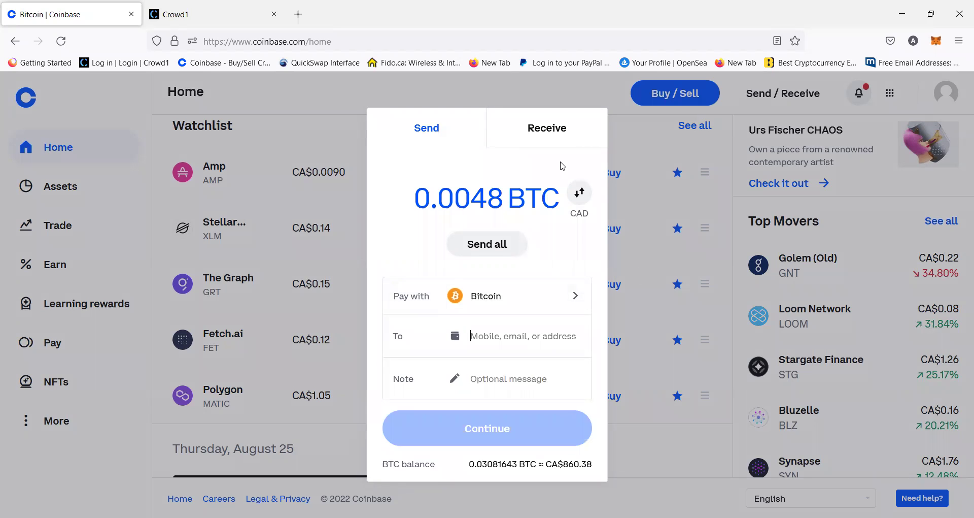
Delete the 0.0048 BTC amount and close the Send dialog
{"action": "left_click", "coordinate": [419, 194]}
{"action": "left_click_drag", "start_coordinate": [419, 193], "coordinate": [588, 193]}
{"action": "key", "text": "BackSpace"}
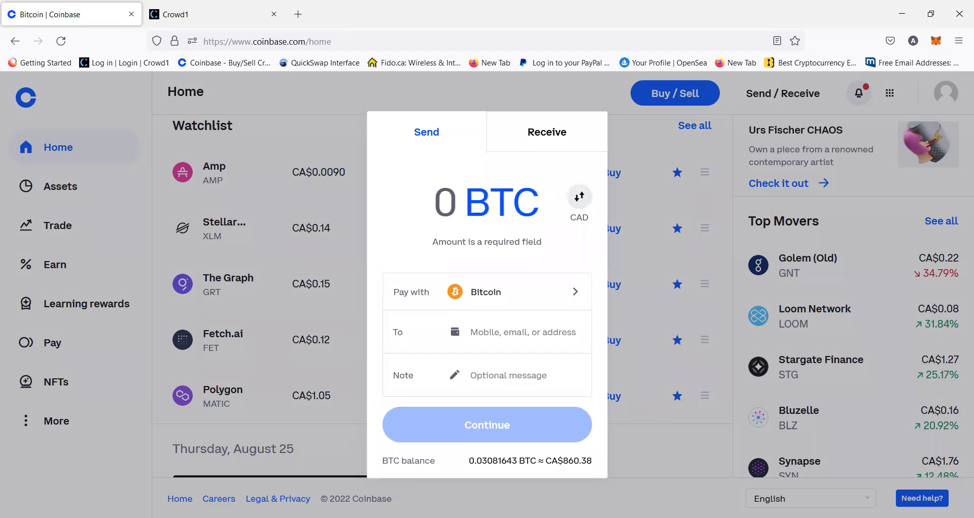
{"action": "key", "text": "Escape"}
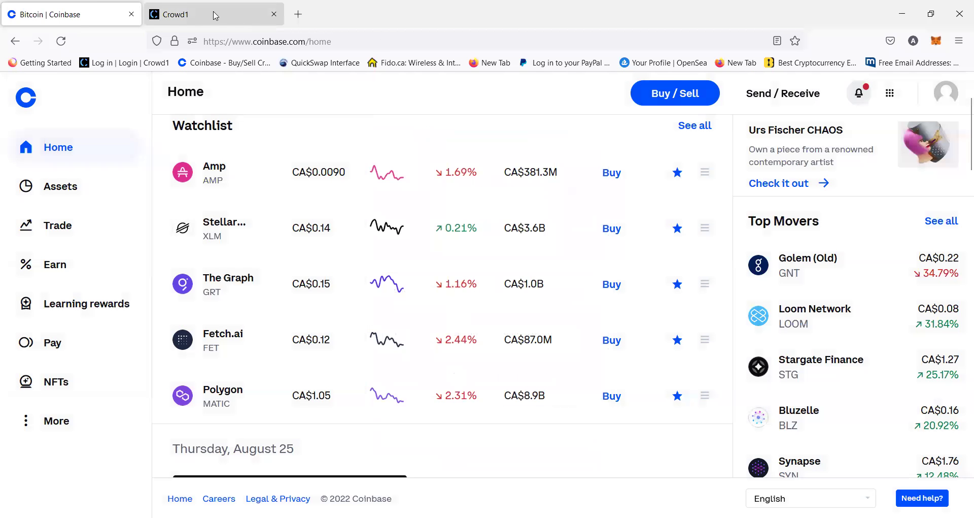
Return to the Crowd1 Bitcoin payment page and clear the address selection
{"action": "left_click", "coordinate": [213, 15]}
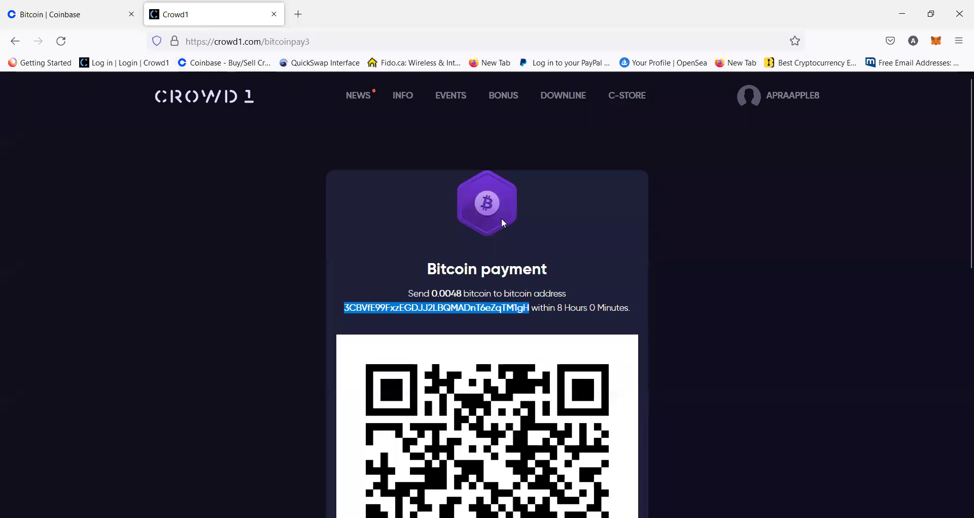
{"action": "left_click", "coordinate": [658, 233]}
{"action": "scroll", "coordinate": [961, 224], "scroll_direction": "down", "scroll_amount": 1}
{"action": "scroll", "coordinate": [959, 307], "scroll_direction": "up", "scroll_amount": 2}
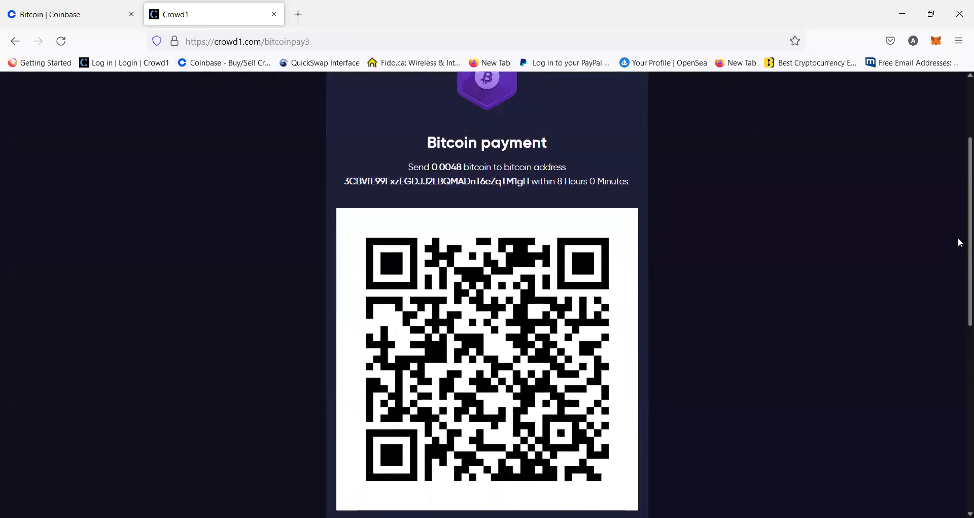
Open Gift Codes from the account menu and scroll through the packages list
{"action": "mouse_move", "coordinate": [778, 105]}
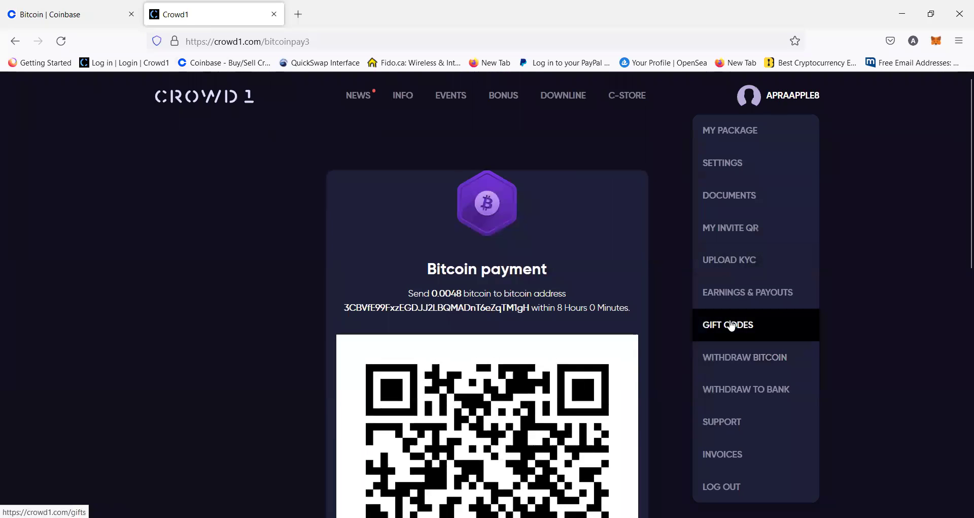
{"action": "left_click", "coordinate": [732, 326]}
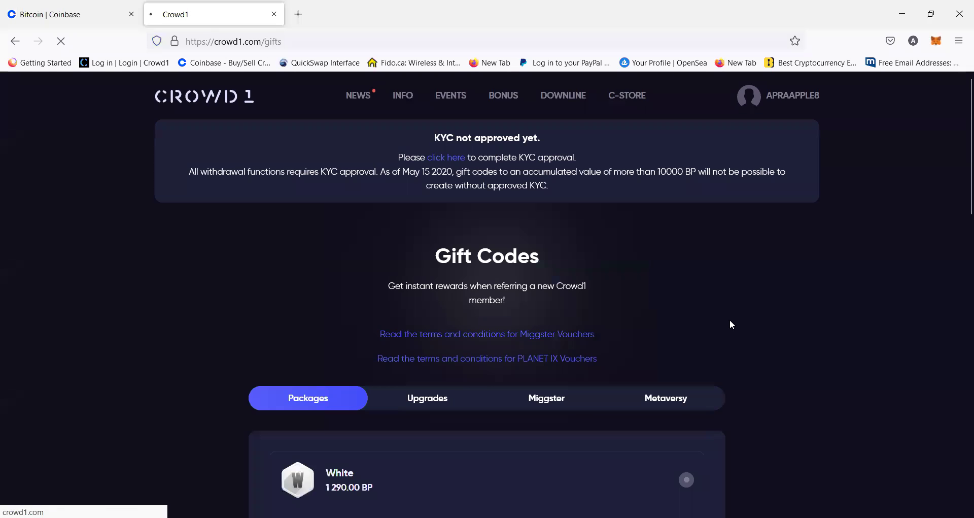
{"action": "scroll", "coordinate": [959, 246], "scroll_direction": "down", "scroll_amount": 6}
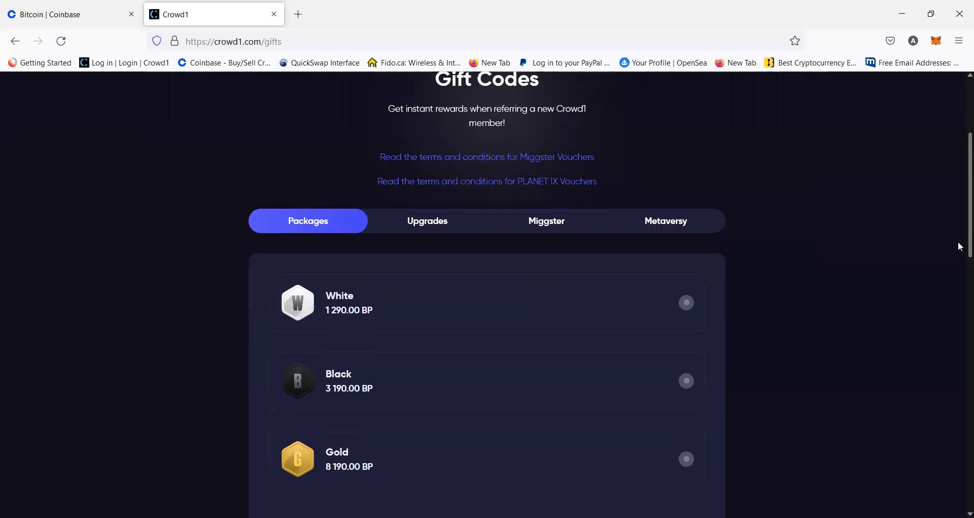
{"action": "scroll", "coordinate": [960, 202], "scroll_direction": "up", "scroll_amount": 6}
{"action": "scroll", "coordinate": [961, 228], "scroll_direction": "down", "scroll_amount": 5}
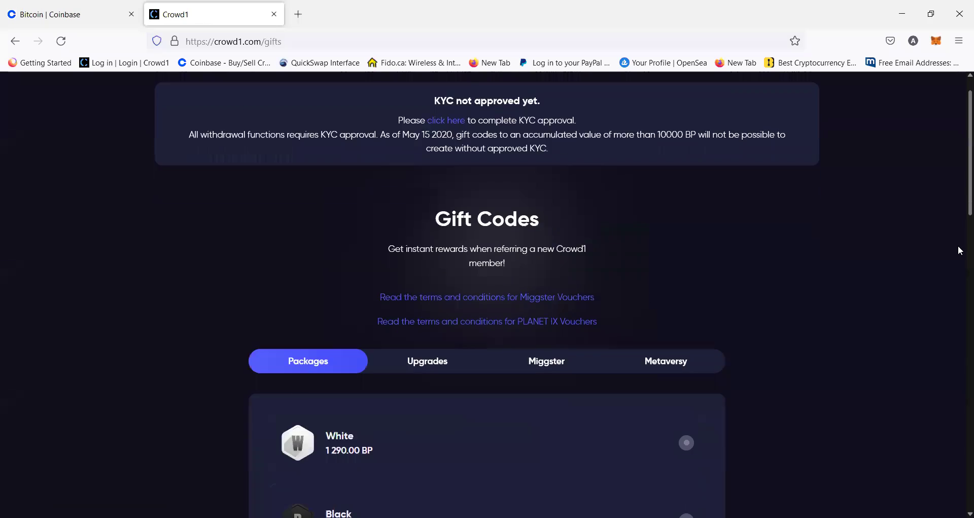
{"action": "scroll", "coordinate": [960, 268], "scroll_direction": "down", "scroll_amount": 2}
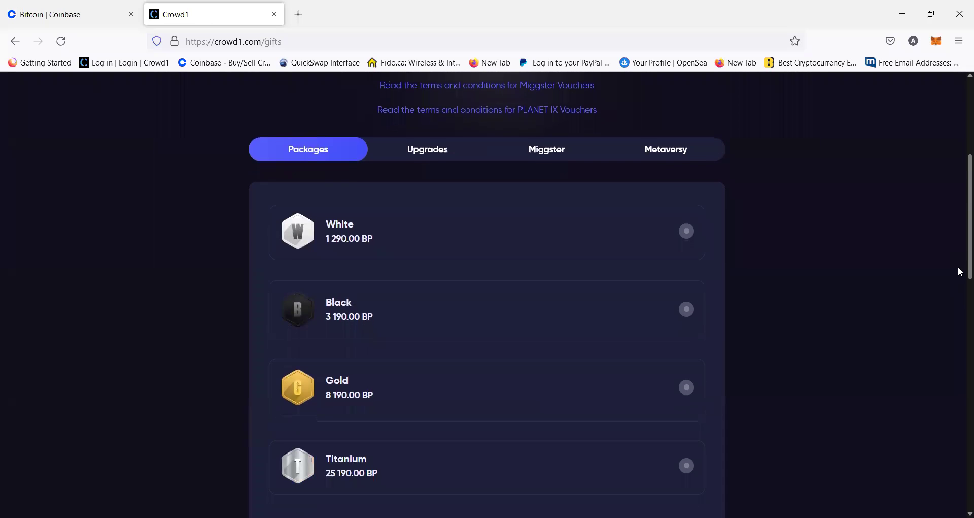
{"action": "scroll", "coordinate": [961, 286], "scroll_direction": "down", "scroll_amount": 1}
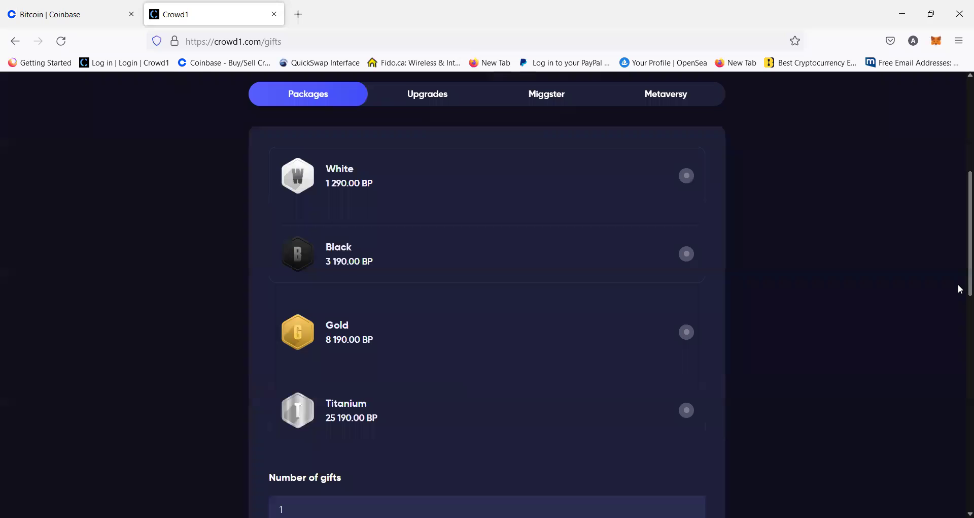
{"action": "scroll", "coordinate": [959, 305], "scroll_direction": "down", "scroll_amount": 3}
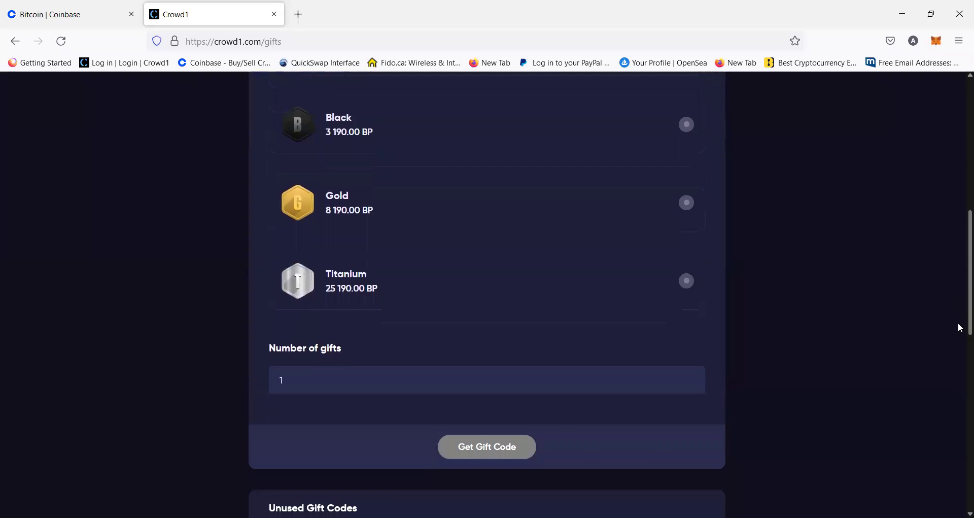
{"action": "scroll", "coordinate": [959, 254], "scroll_direction": "up", "scroll_amount": 9}
{"action": "mouse_move", "coordinate": [782, 97]}
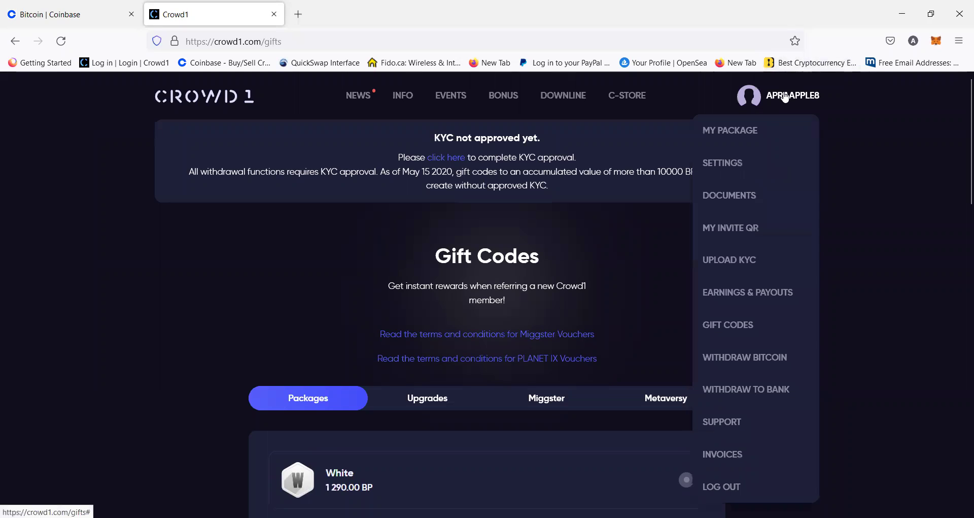
{"action": "left_click", "coordinate": [743, 331]}
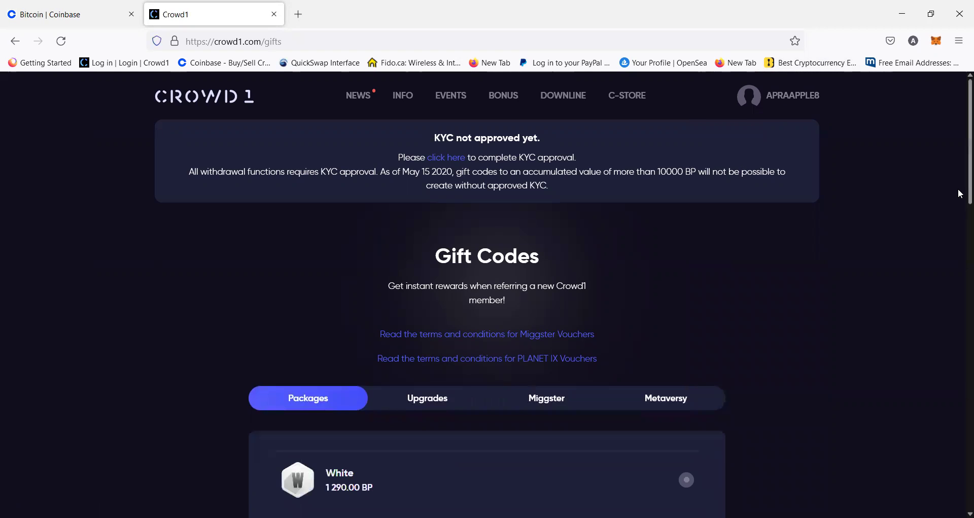
{"action": "scroll", "coordinate": [961, 239], "scroll_direction": "down", "scroll_amount": 2}
{"action": "scroll", "coordinate": [961, 247], "scroll_direction": "down", "scroll_amount": 10}
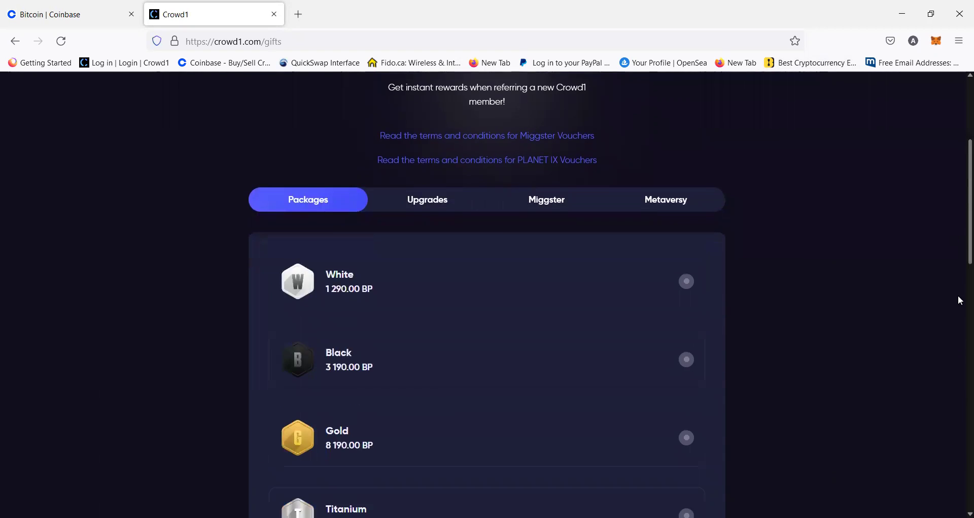
{"action": "scroll", "coordinate": [961, 414], "scroll_direction": "down", "scroll_amount": 1}
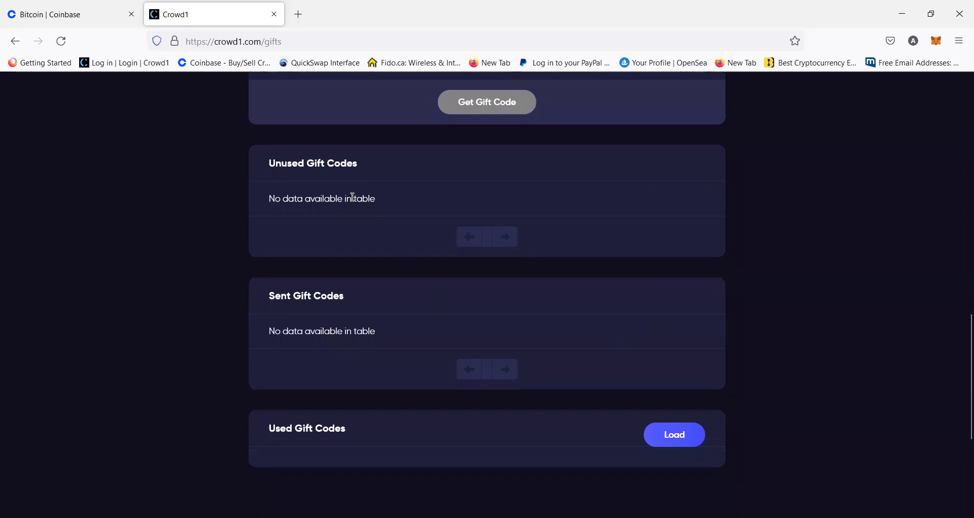
{"action": "left_click_drag", "start_coordinate": [271, 165], "coordinate": [358, 158]}
{"action": "left_click", "coordinate": [374, 172]}
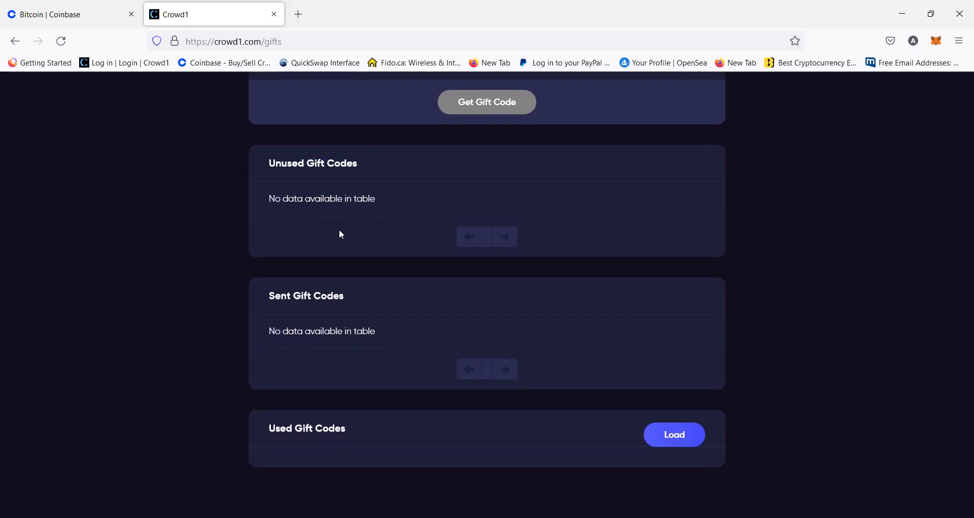
{"action": "left_click_drag", "start_coordinate": [268, 195], "coordinate": [410, 196]}
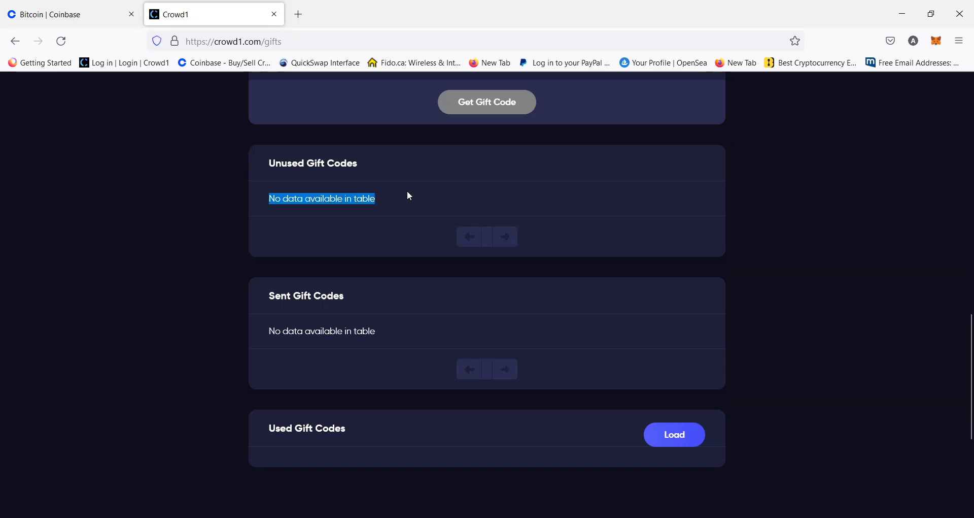
{"action": "left_click", "coordinate": [264, 197]}
{"action": "left_click_drag", "start_coordinate": [270, 199], "coordinate": [396, 201]}
{"action": "left_click_drag", "start_coordinate": [270, 190], "coordinate": [429, 202]}
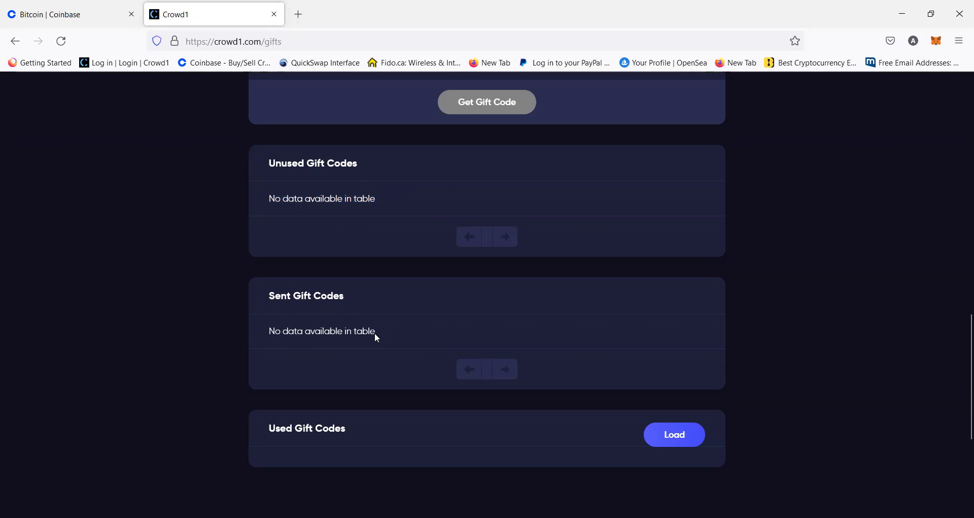
{"action": "scroll", "coordinate": [958, 349], "scroll_direction": "down", "scroll_amount": 3}
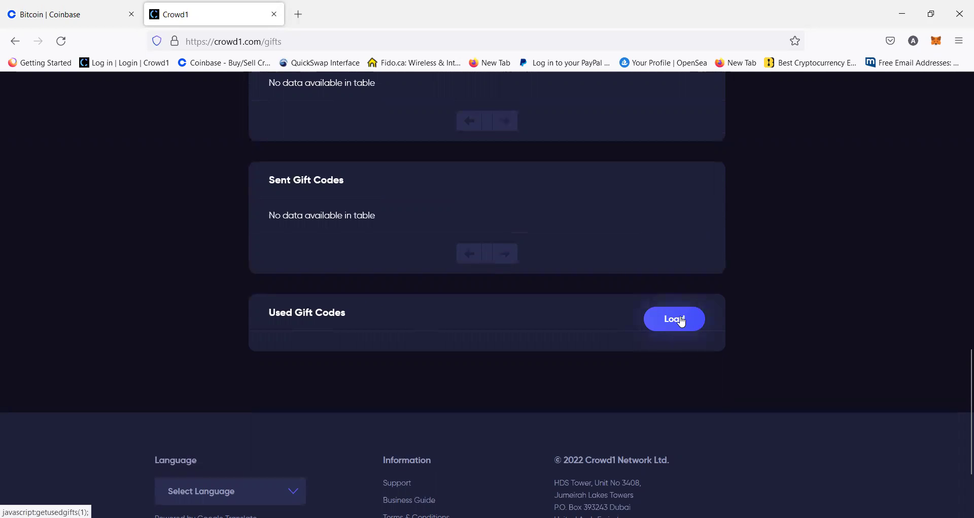
Load the Used Gift Codes list, review the entries, then scroll back to the page top
{"action": "left_click", "coordinate": [680, 321]}
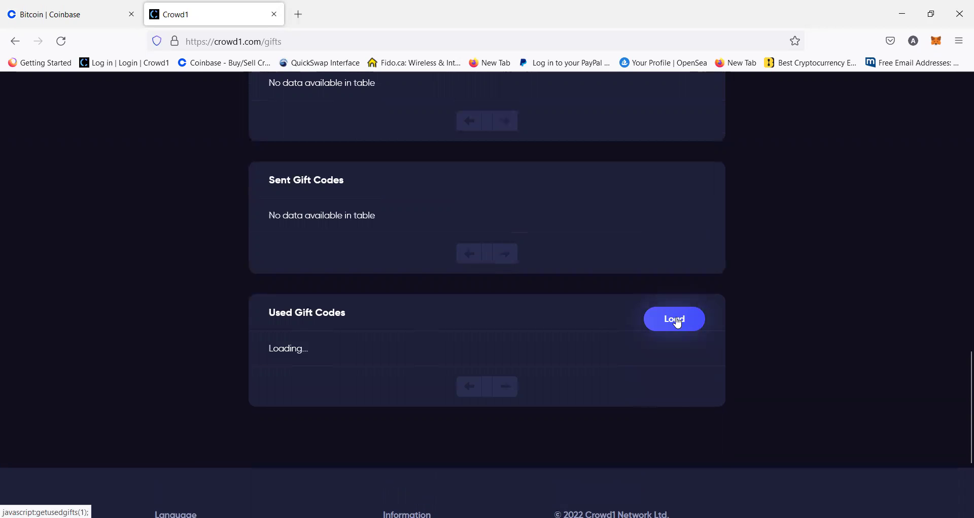
{"action": "scroll", "coordinate": [958, 389], "scroll_direction": "down", "scroll_amount": 4}
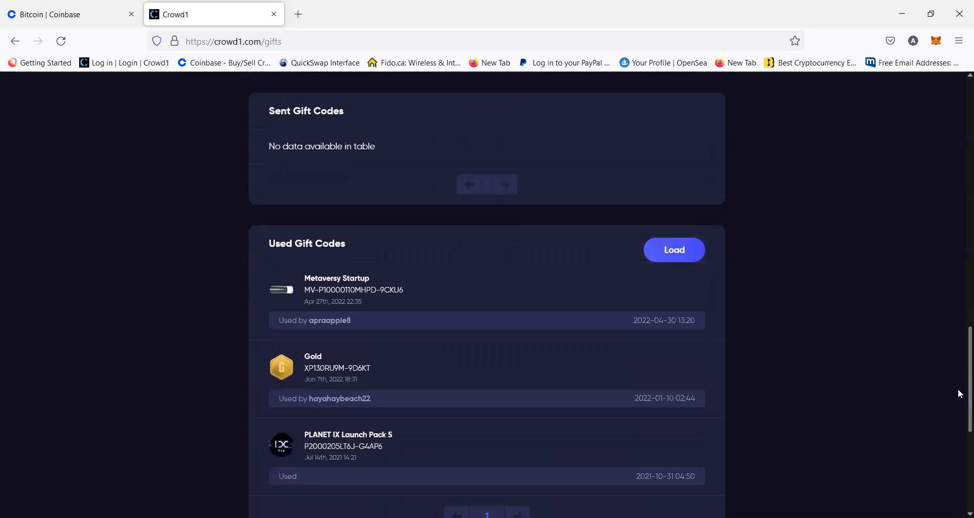
{"action": "scroll", "coordinate": [958, 409], "scroll_direction": "up", "scroll_amount": 3}
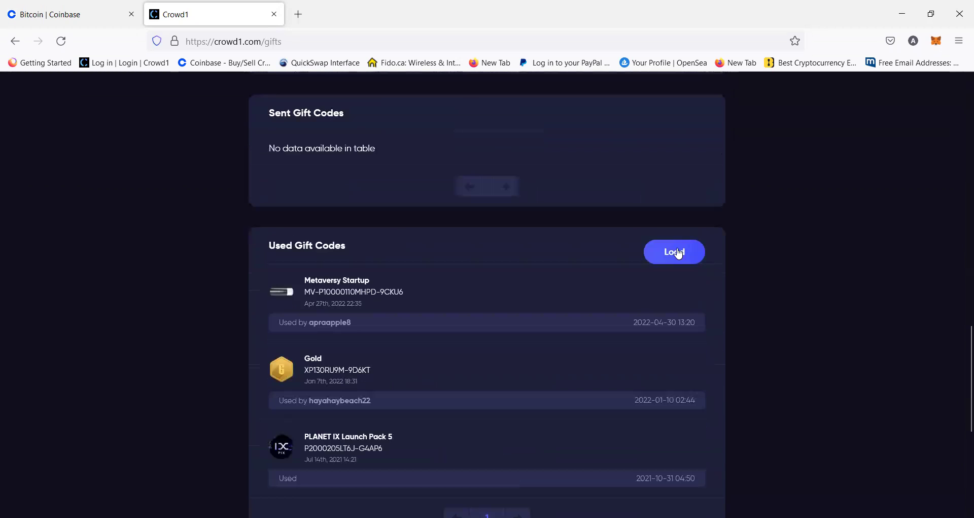
{"action": "left_click_drag", "start_coordinate": [958, 356], "coordinate": [961, 303]}
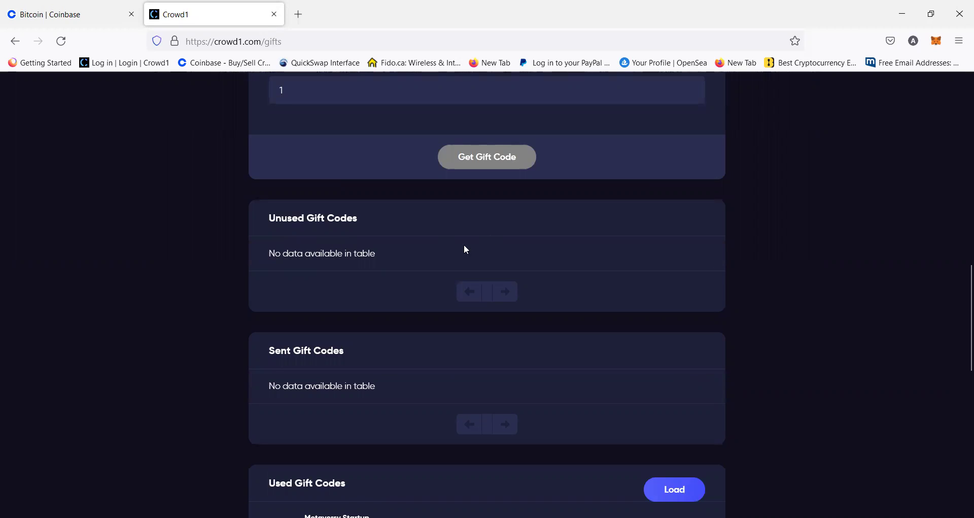
{"action": "left_click_drag", "start_coordinate": [961, 268], "coordinate": [961, 84]}
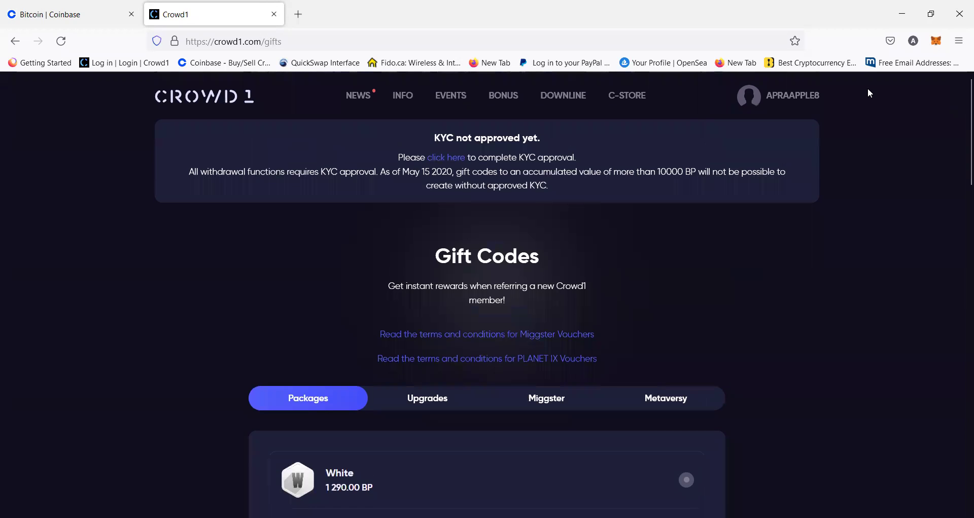